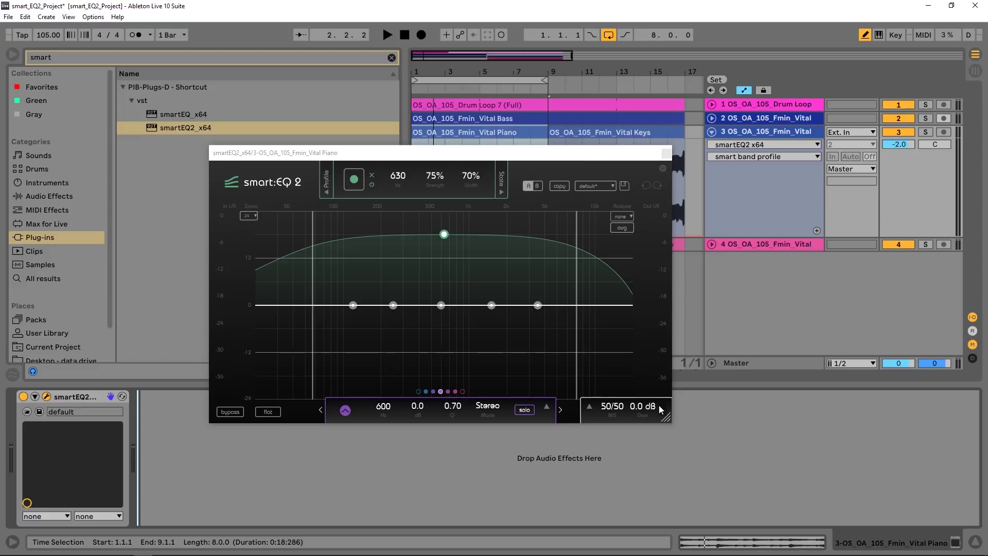
# Enlarge the smart:EQ 2 window and position it up and left over the Live session.
pyautogui.moveTo(666, 419); pyautogui.dragTo(862, 486)
pyautogui.moveTo(588, 154); pyautogui.dragTo(527, 85)
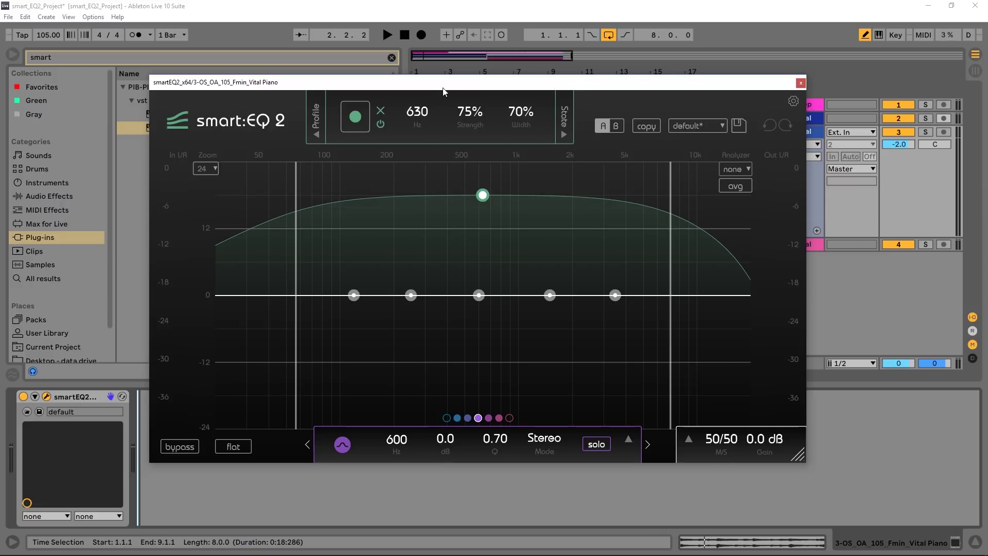
pyautogui.moveTo(443, 92); pyautogui.dragTo(456, 100)
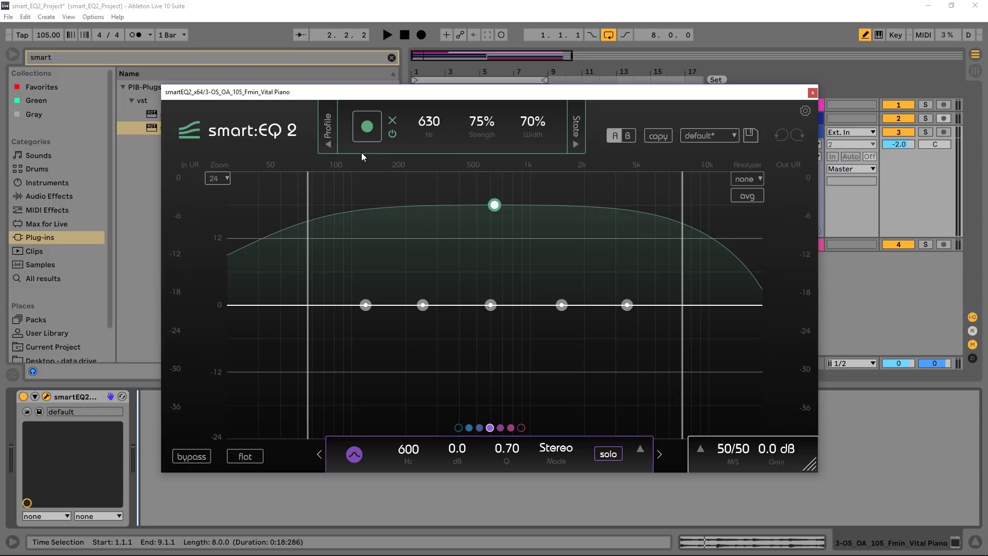
# Choose the factory Piano profile in smart:EQ 2 and start the song playing.
pyautogui.click(331, 147)
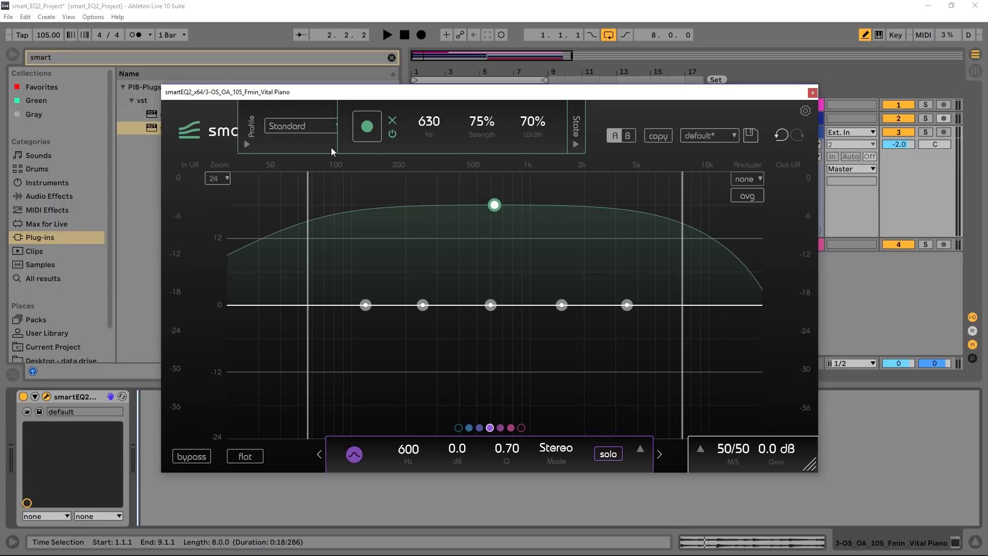
pyautogui.click(301, 126)
pyautogui.moveTo(298, 140)
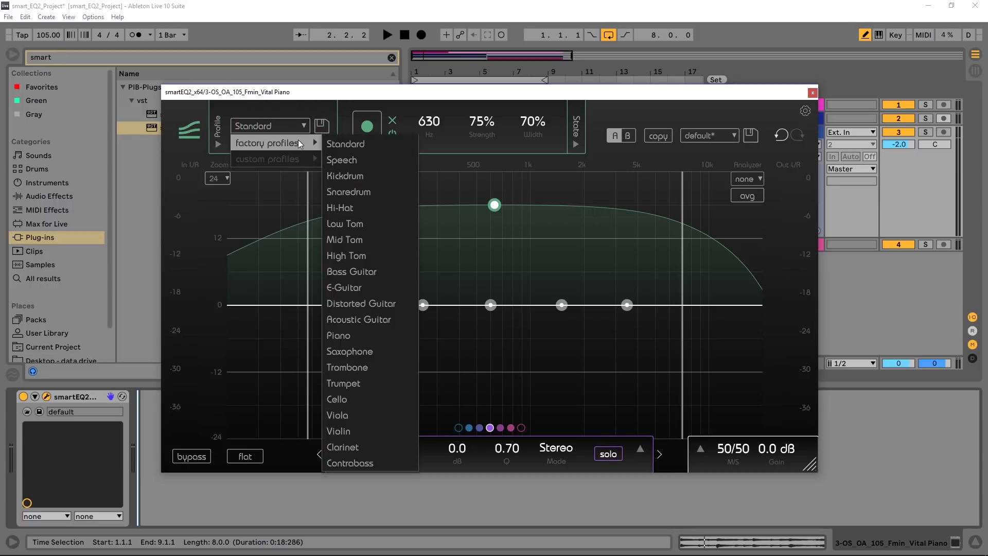
pyautogui.click(341, 335)
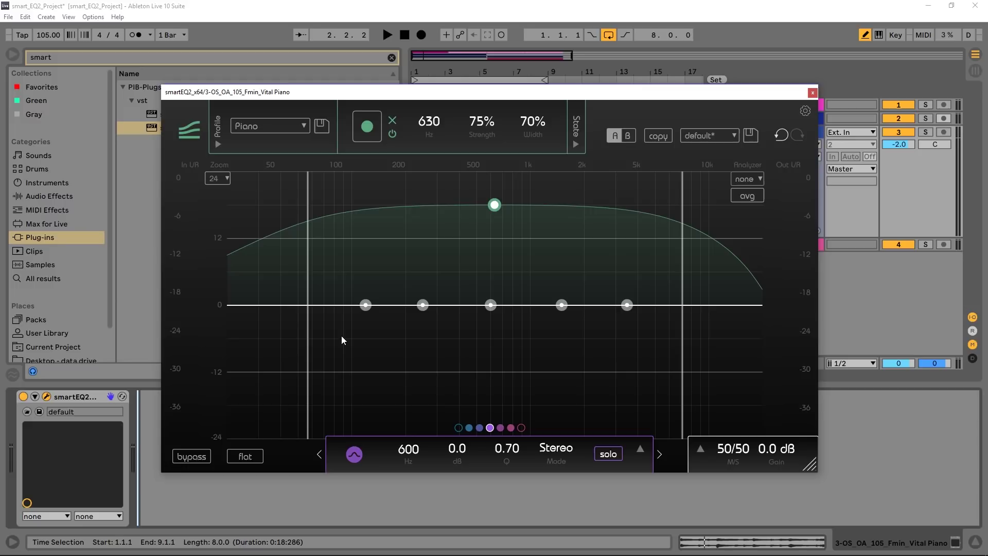
pyautogui.press('space')
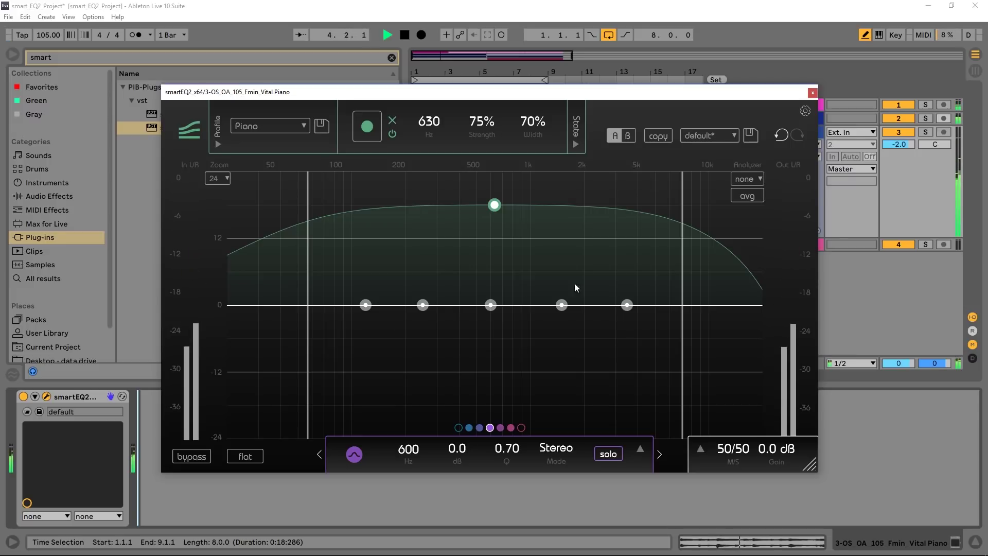
# Solo the piano on track 3, restart playback, and have smart:EQ learn the piano.
pyautogui.click(925, 133)
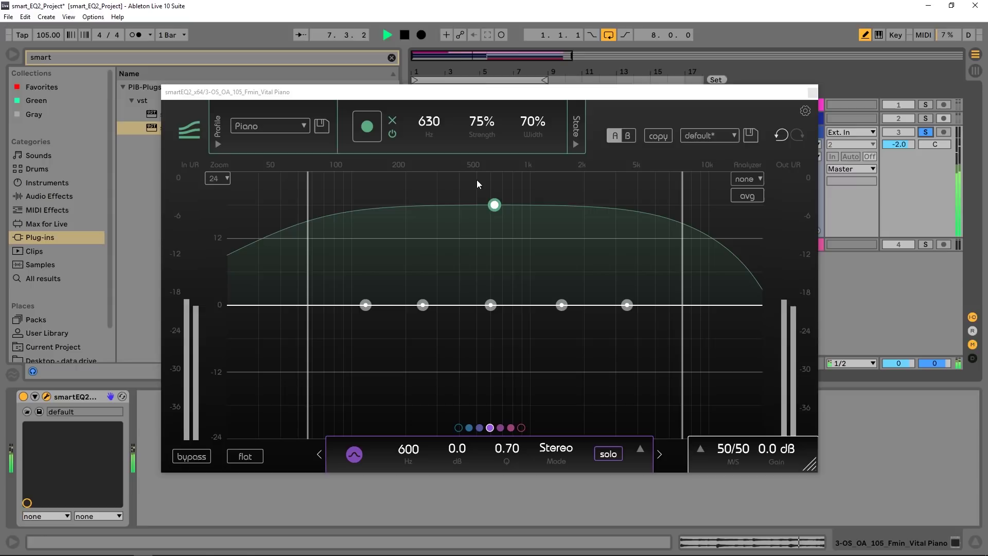
pyautogui.press('space')
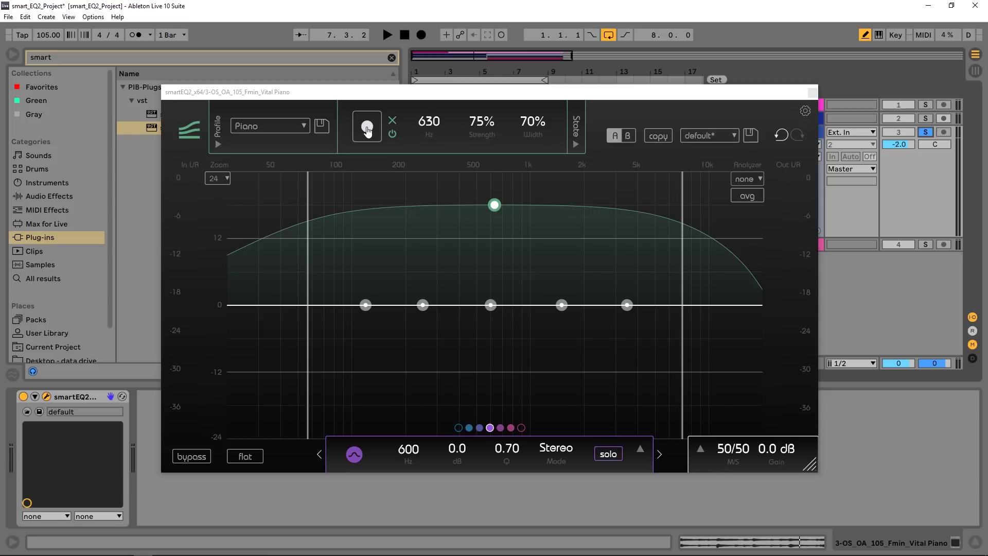
pyautogui.press('space')
pyautogui.click(367, 130)
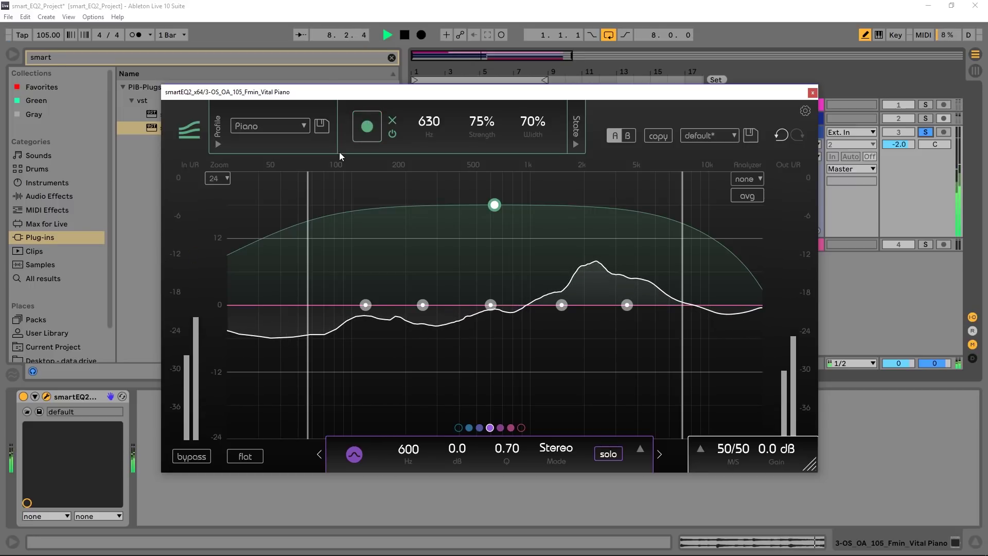
pyautogui.press('space')
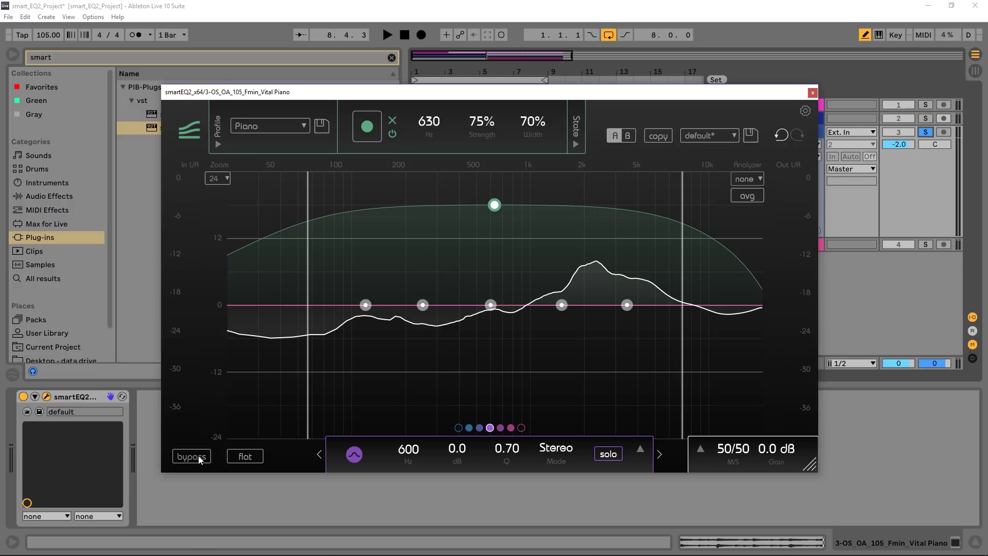
pyautogui.press('space')
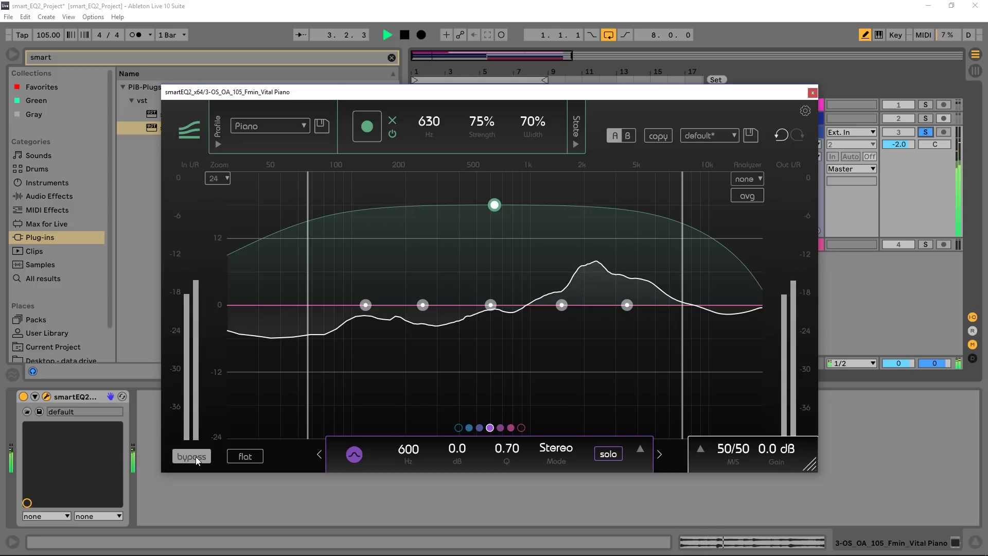
pyautogui.click(196, 456)
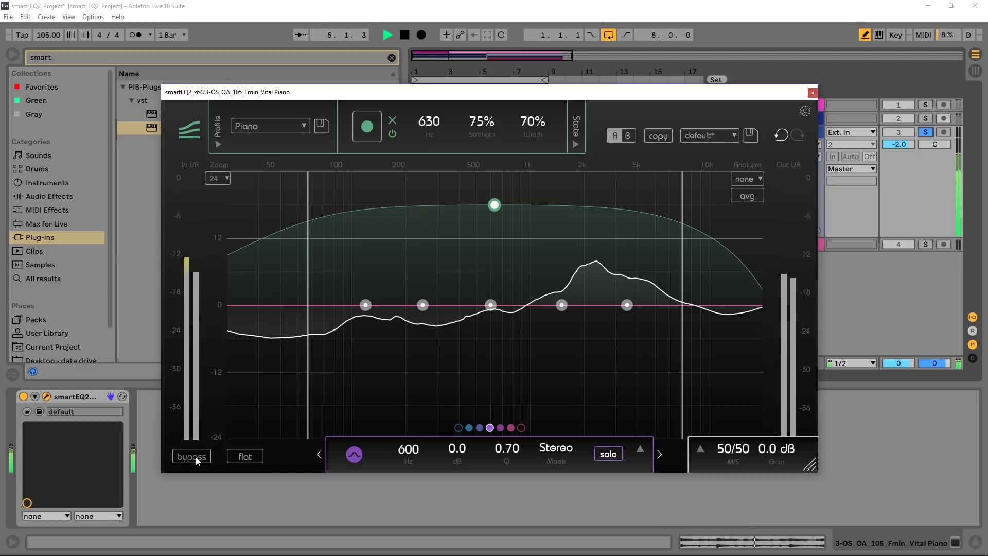
pyautogui.press('space')
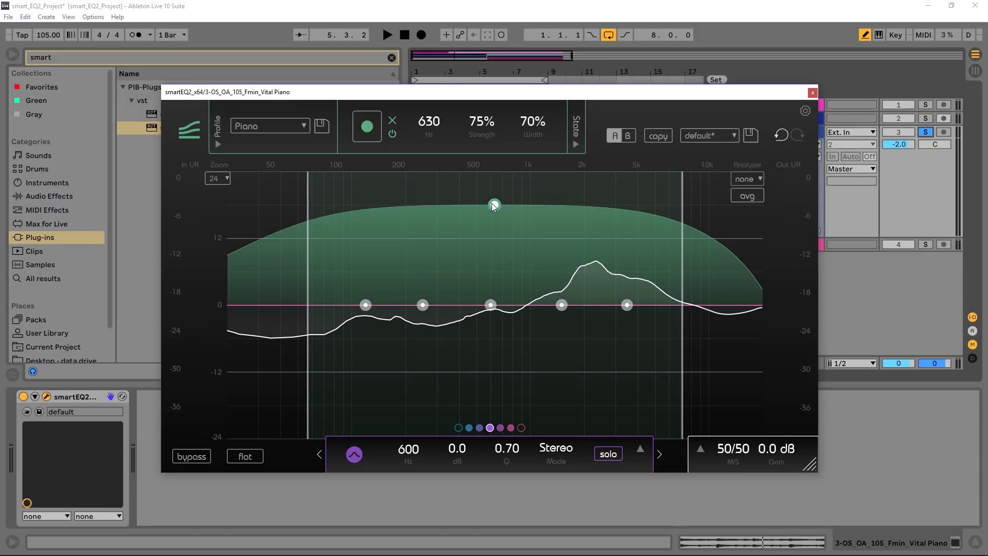
# Reshape the smart filter to 41% strength and 67% width, centred at 2071 Hz.
pyautogui.moveTo(493, 206); pyautogui.dragTo(493, 227)
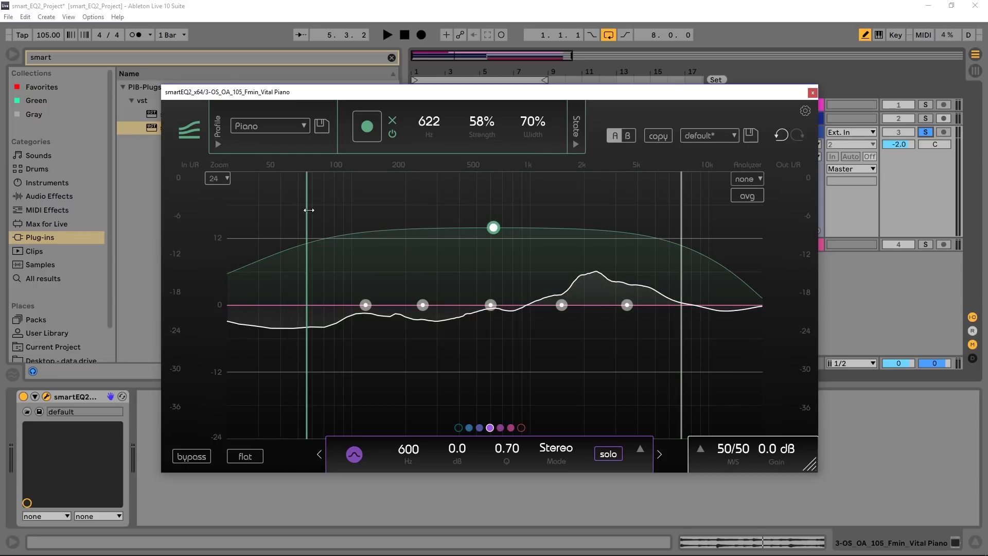
pyautogui.moveTo(309, 210)
pyautogui.mouseDown()
pyautogui.moveTo(393, 210)
pyautogui.moveTo(323, 210)
pyautogui.mouseUp()
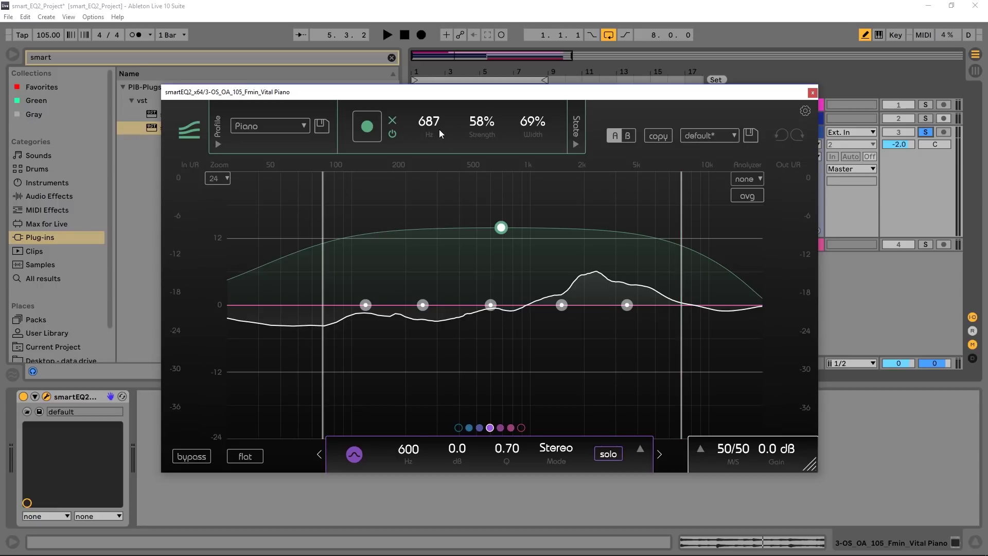
pyautogui.moveTo(425, 125); pyautogui.dragTo(532, 141)
pyautogui.moveTo(652, 201); pyautogui.dragTo(751, 234)
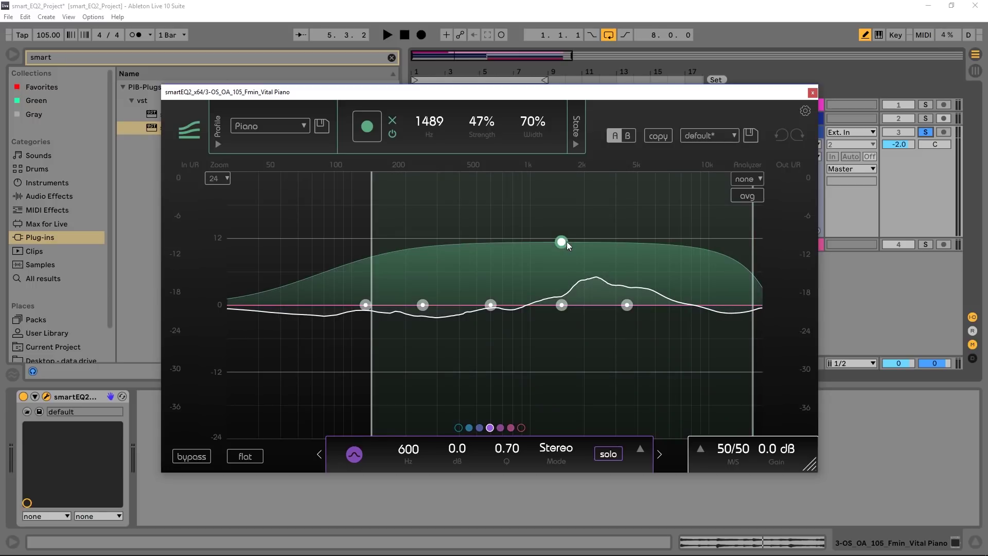
pyautogui.moveTo(563, 242); pyautogui.dragTo(563, 250)
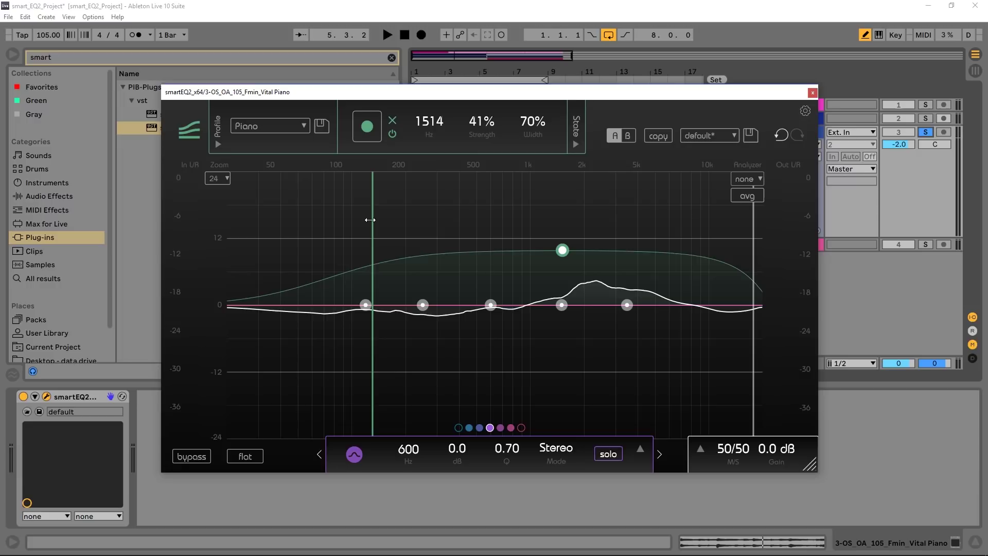
pyautogui.moveTo(373, 216); pyautogui.dragTo(418, 216)
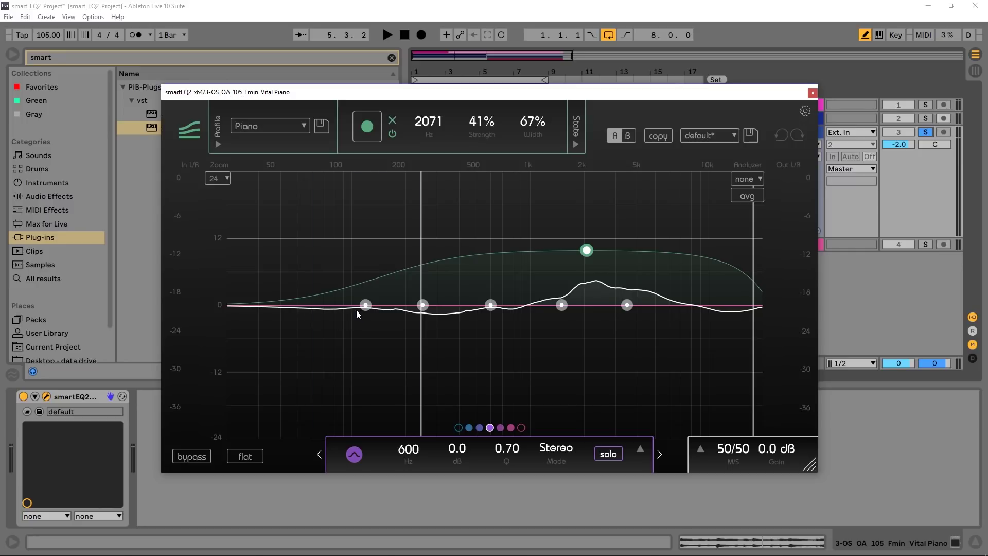
pyautogui.press('space')
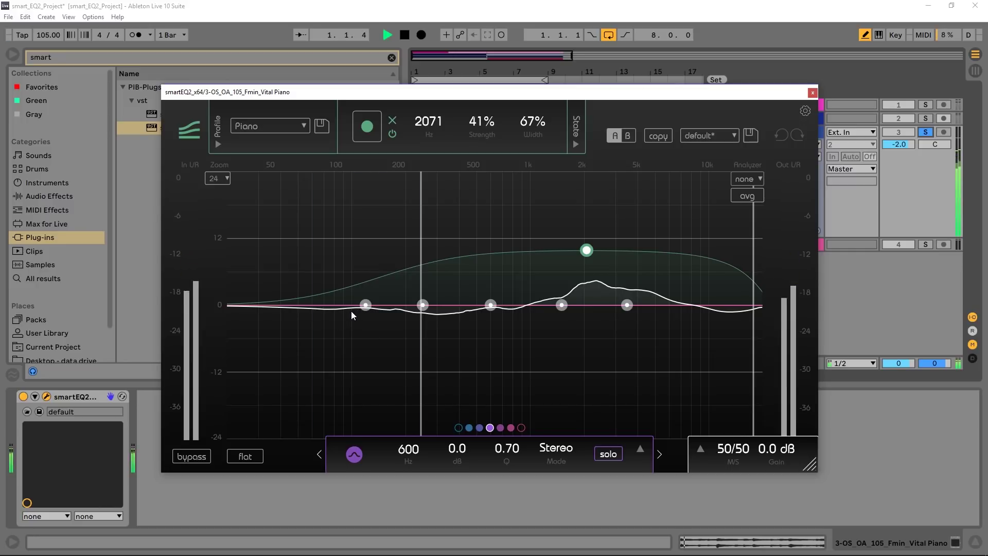
pyautogui.click(197, 458)
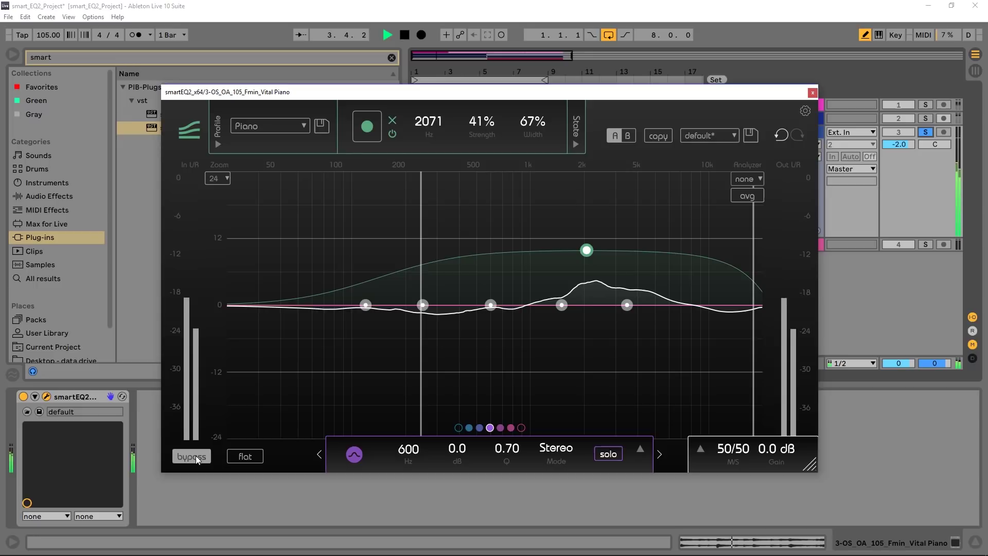
pyautogui.click(195, 456)
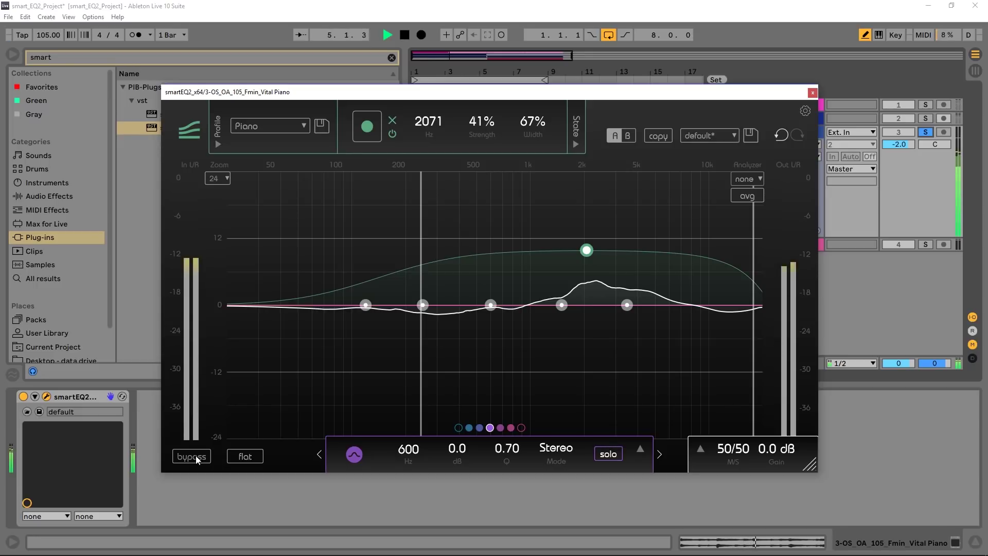
pyautogui.press('space')
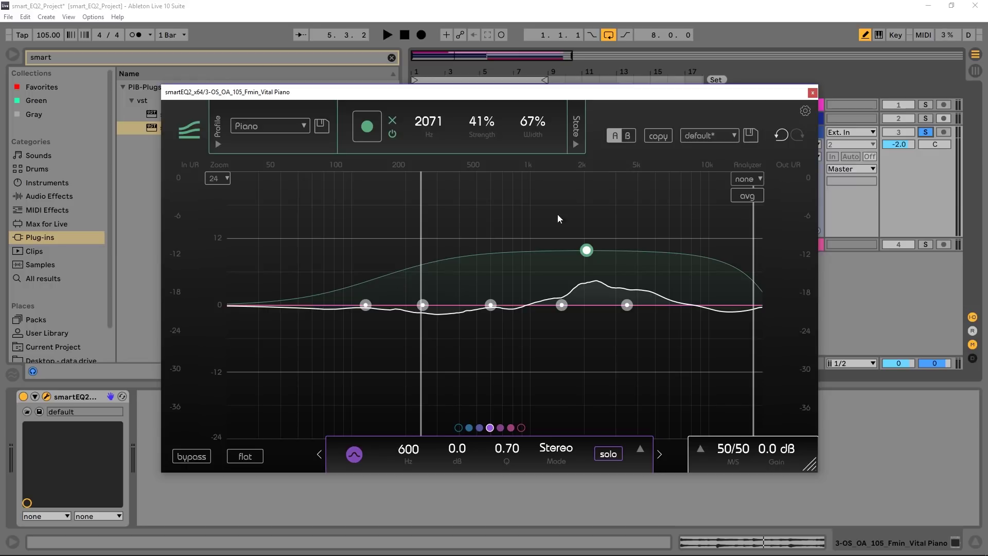
# Set the analyzer to 'both' and play briefly to view input and output spectra.
pyautogui.click(749, 178)
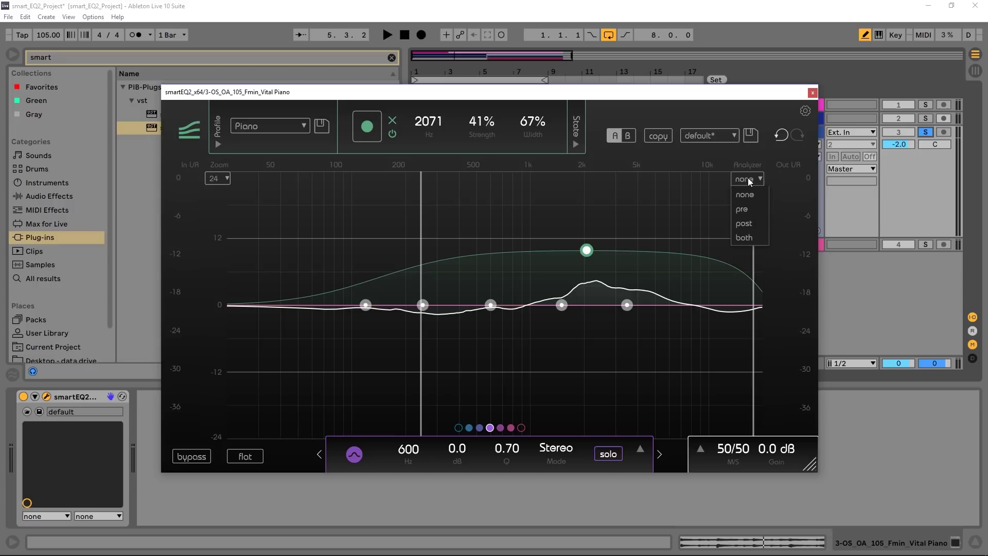
pyautogui.click(739, 237)
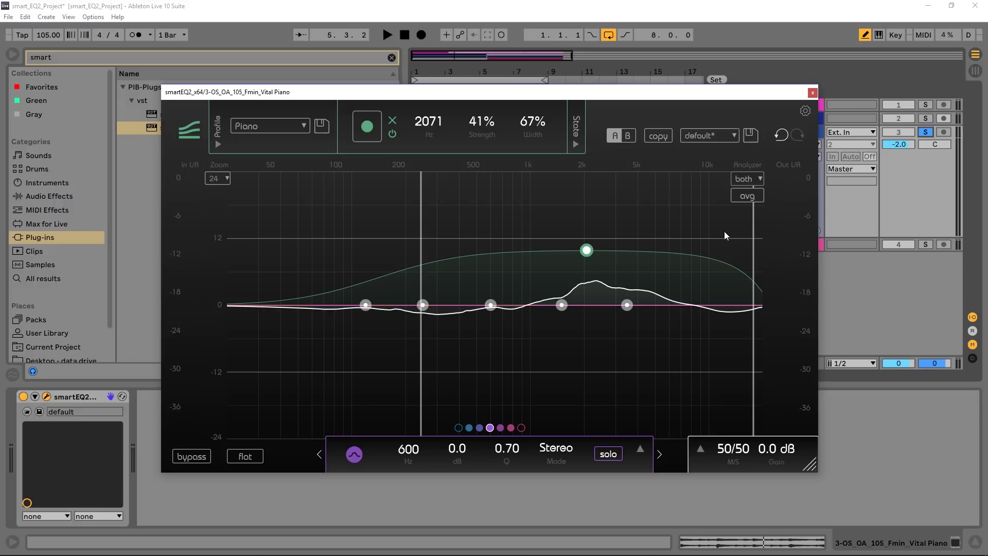
pyautogui.press('space')
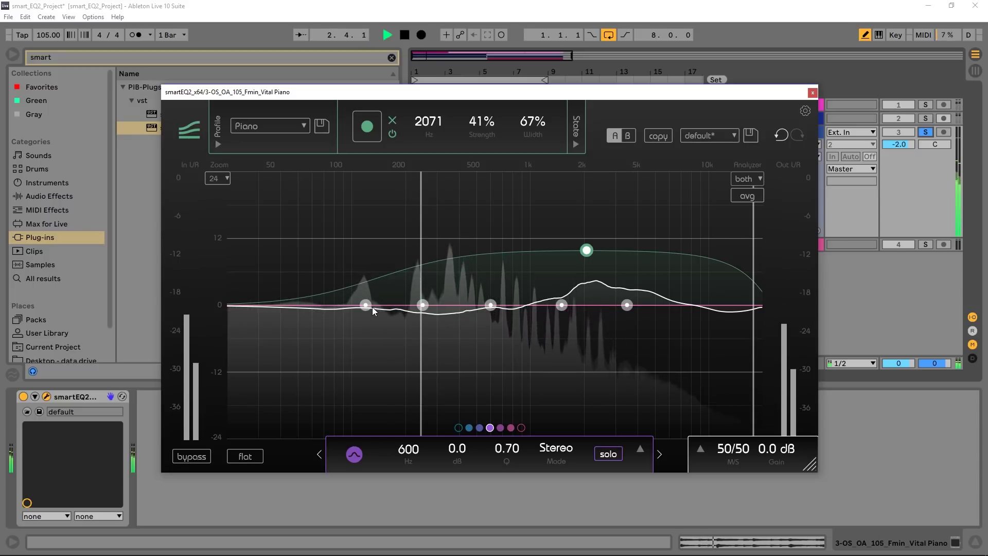
pyautogui.press('space')
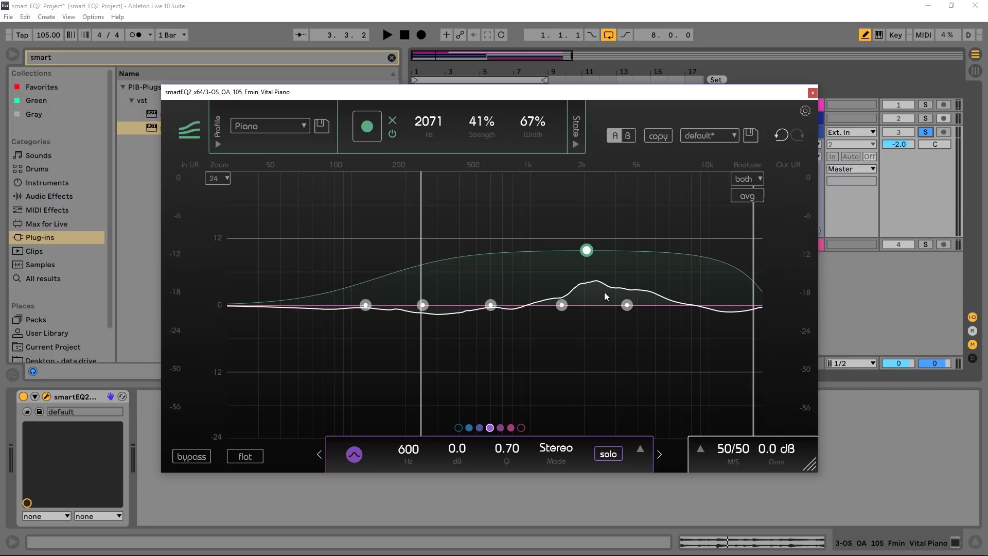
# Move the 120 Hz low band to 136 Hz with a −0.9 dB cut and expand its settings.
pyautogui.click(365, 304)
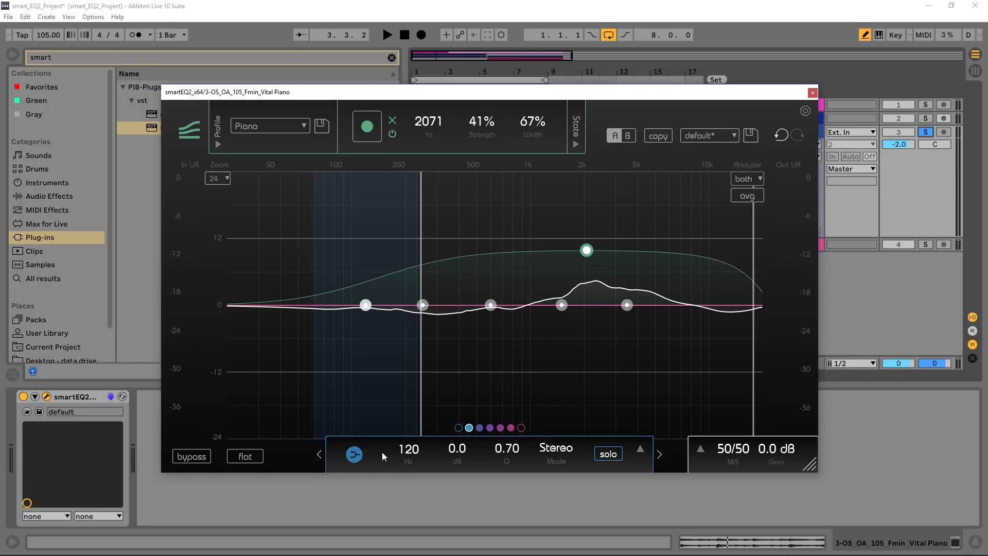
pyautogui.moveTo(366, 305); pyautogui.dragTo(373, 312)
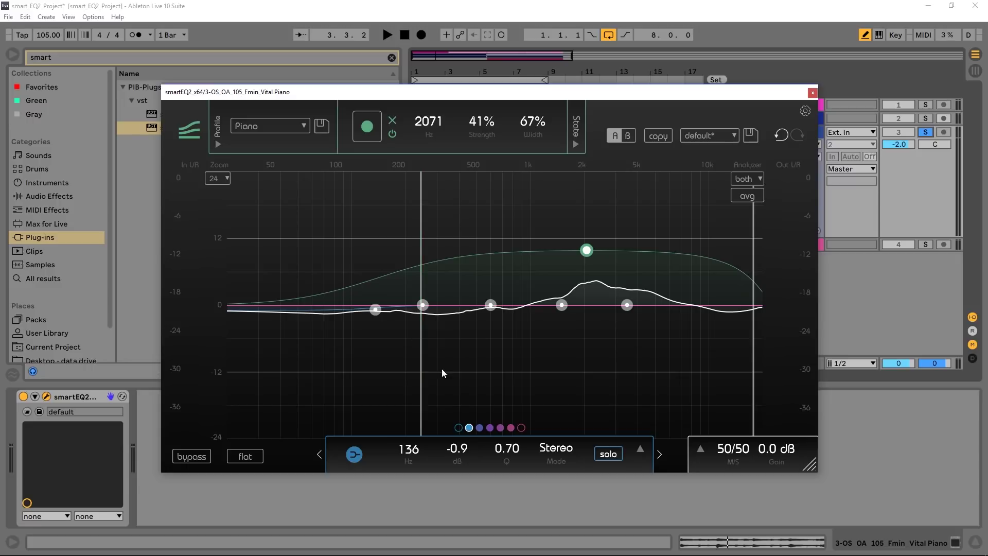
pyautogui.click(640, 449)
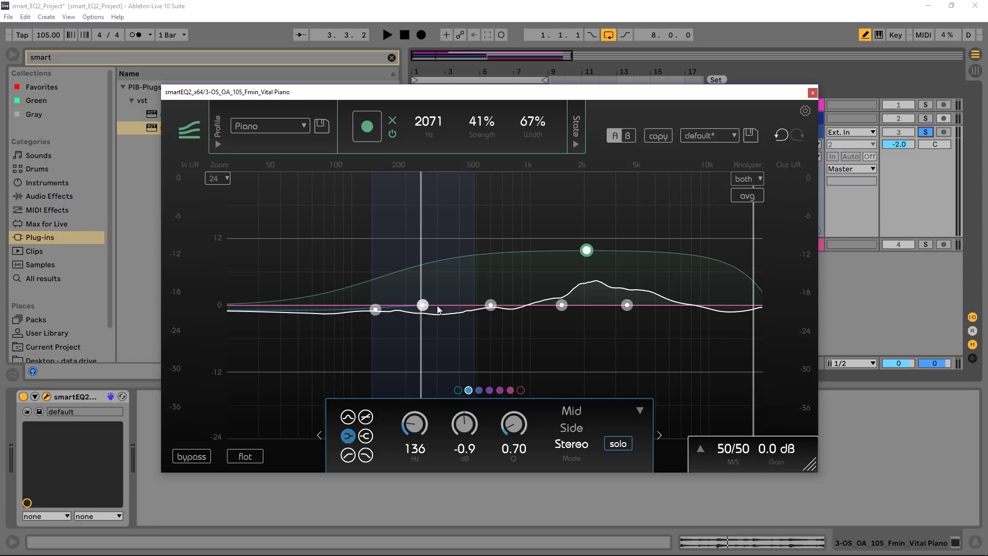
# Switch the 3500 Hz upper band to Side mode and boost it 5.5 dB at 2900 Hz during playback.
pyautogui.click(490, 304)
pyautogui.click(627, 304)
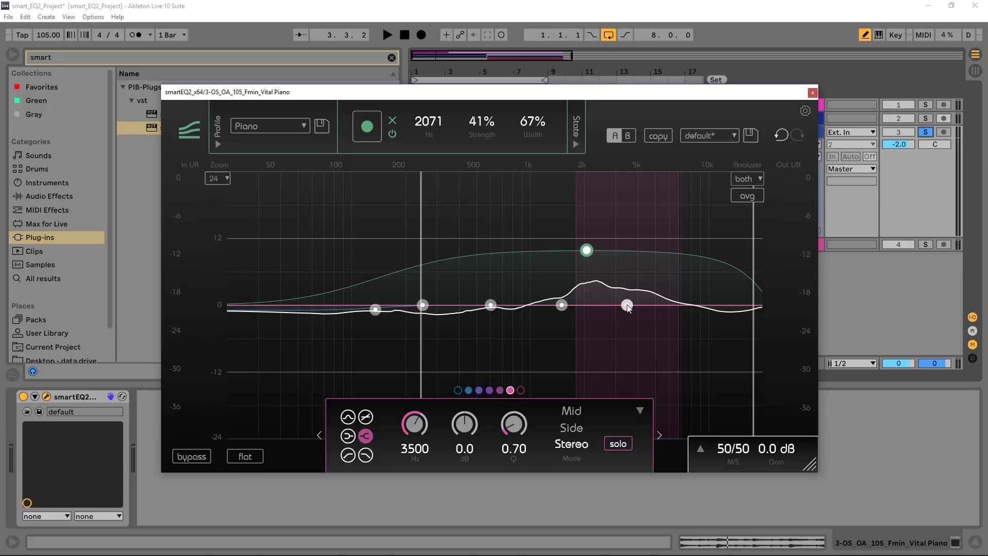
pyautogui.moveTo(628, 306); pyautogui.dragTo(625, 305)
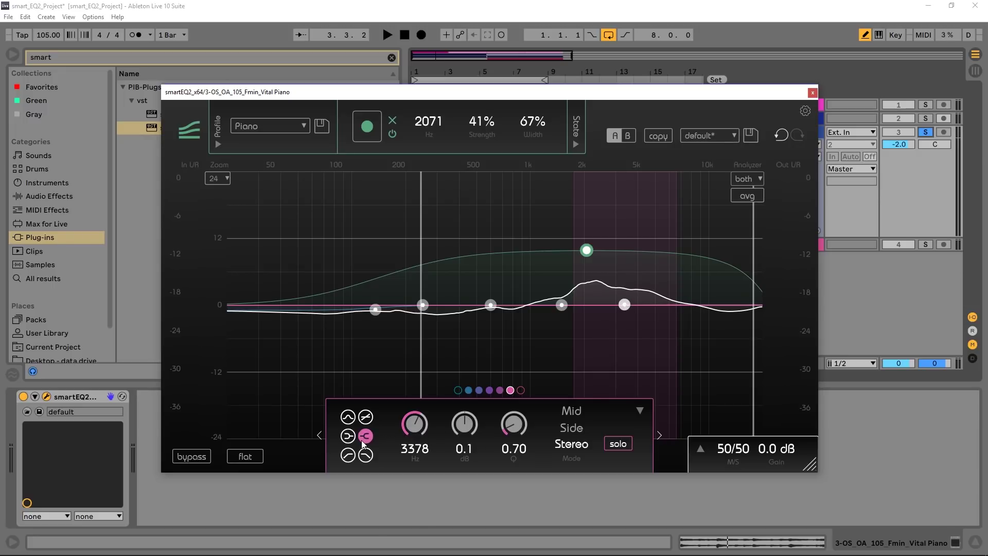
pyautogui.click(570, 429)
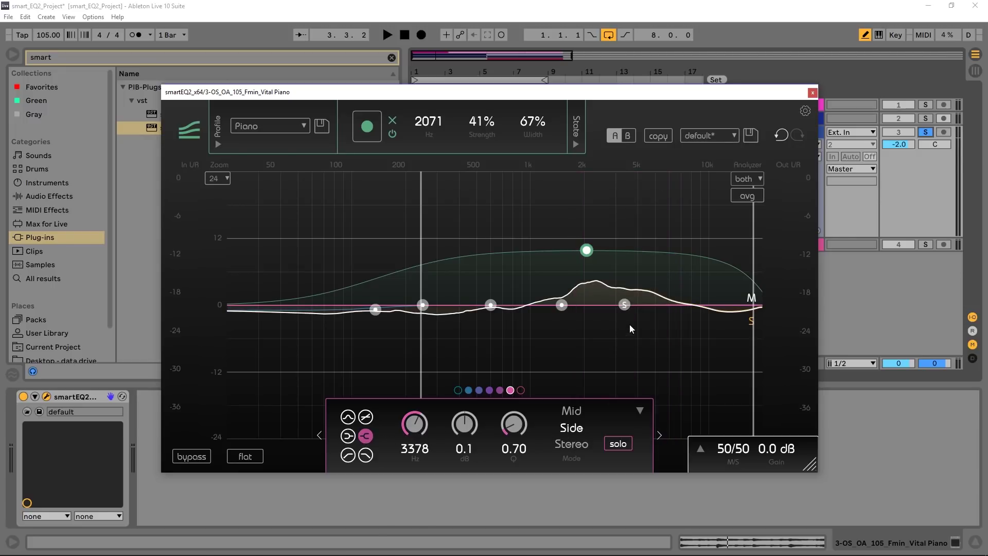
pyautogui.moveTo(625, 305); pyautogui.dragTo(619, 289)
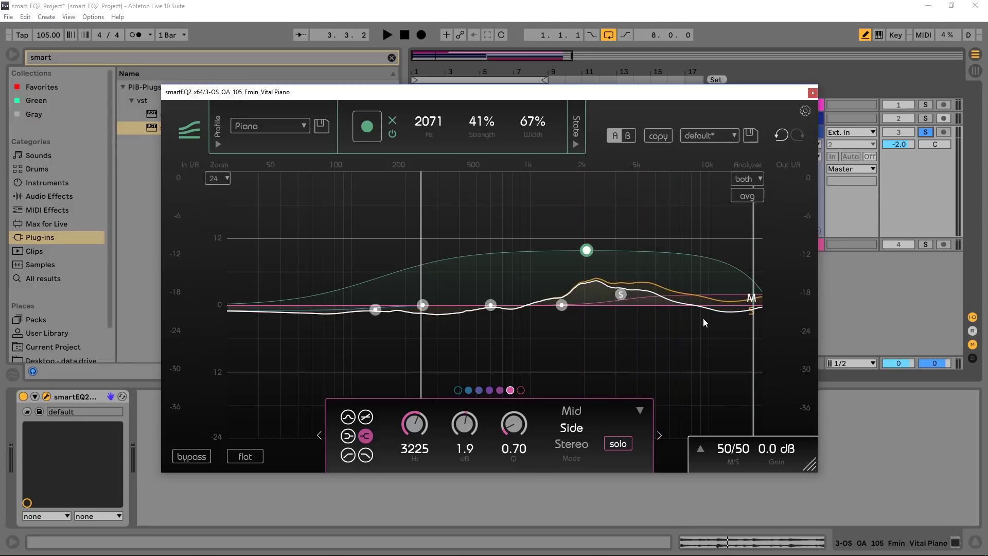
pyautogui.press('space')
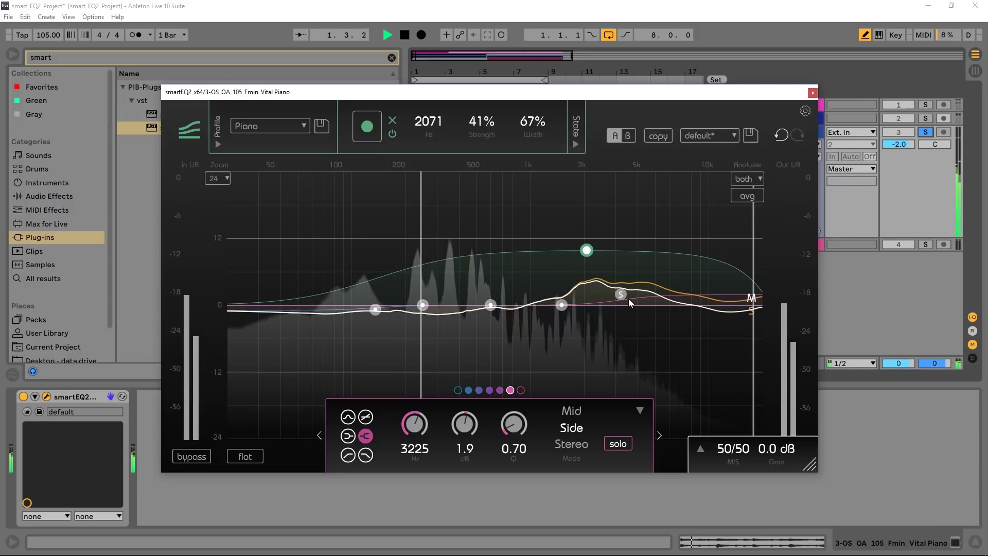
pyautogui.moveTo(624, 297); pyautogui.dragTo(613, 274)
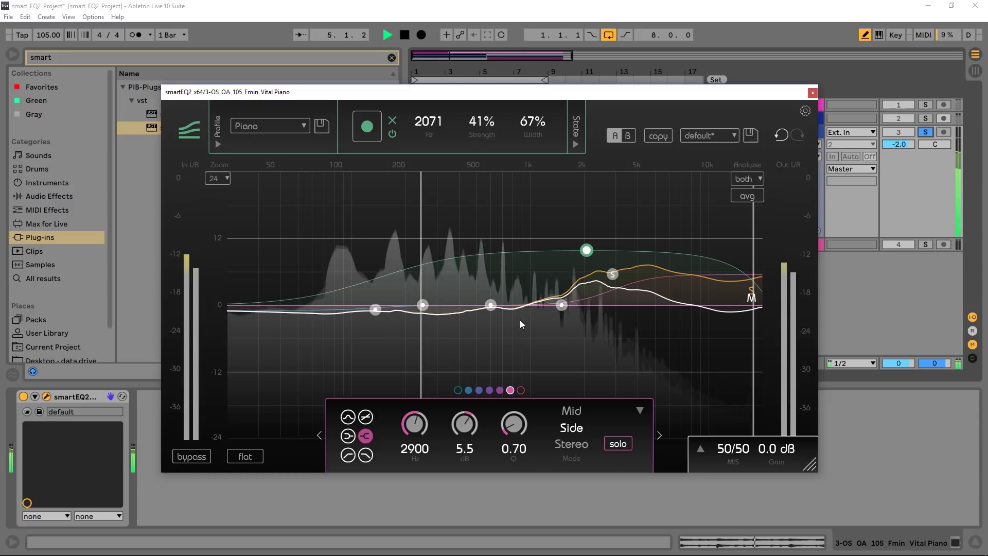
pyautogui.press('space')
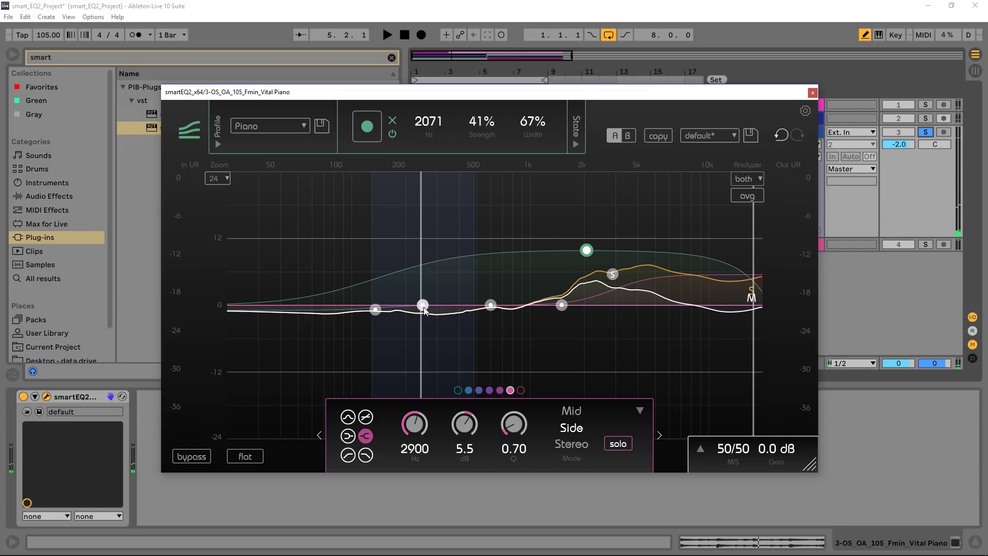
# Set the 250 Hz band to Mid mode, cut it −2.4 dB at 300 Hz, and play.
pyautogui.moveTo(424, 307); pyautogui.dragTo(426, 307)
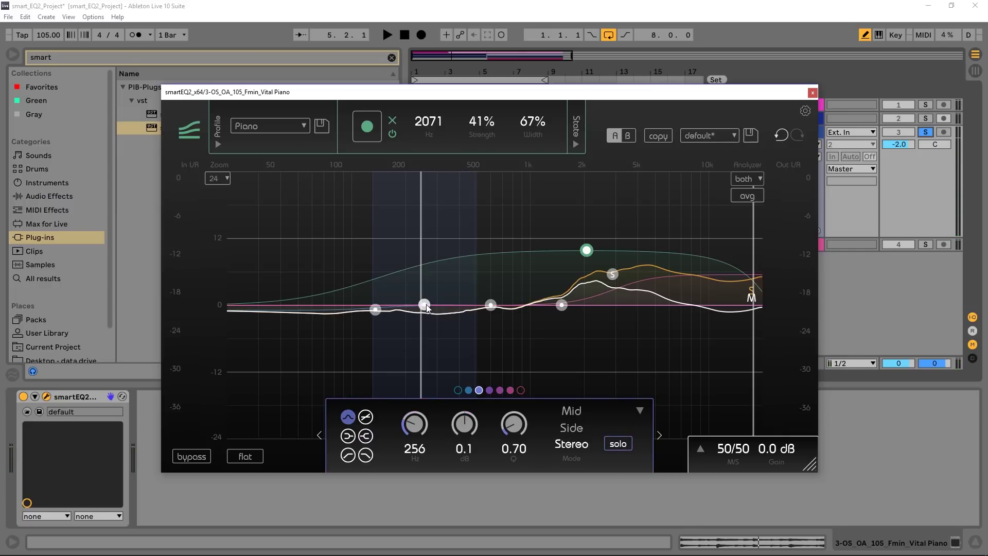
pyautogui.click(569, 410)
pyautogui.moveTo(426, 311); pyautogui.dragTo(437, 321)
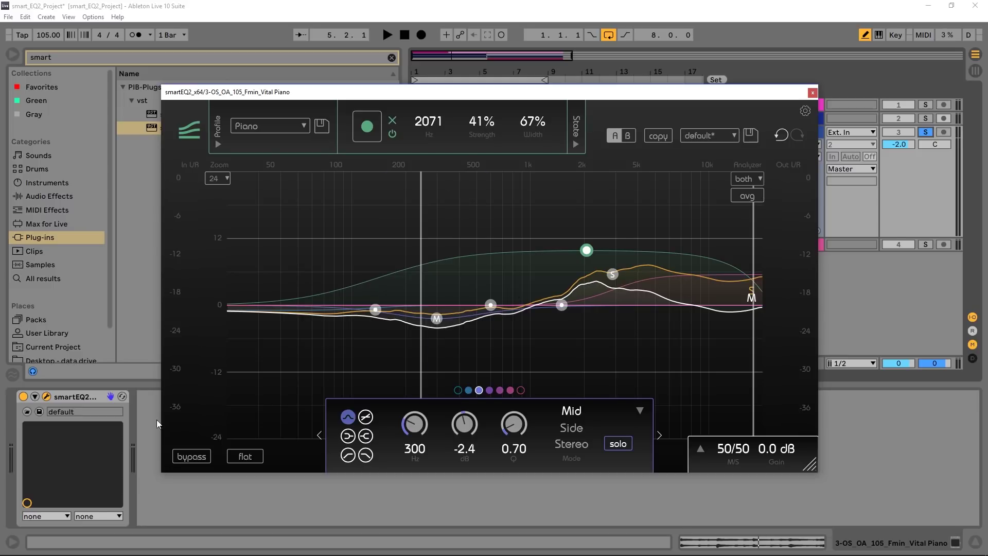
pyautogui.press('space')
# Compare the EQ against the unprocessed sound by toggling bypass, then stop playback.
pyautogui.click(182, 455)
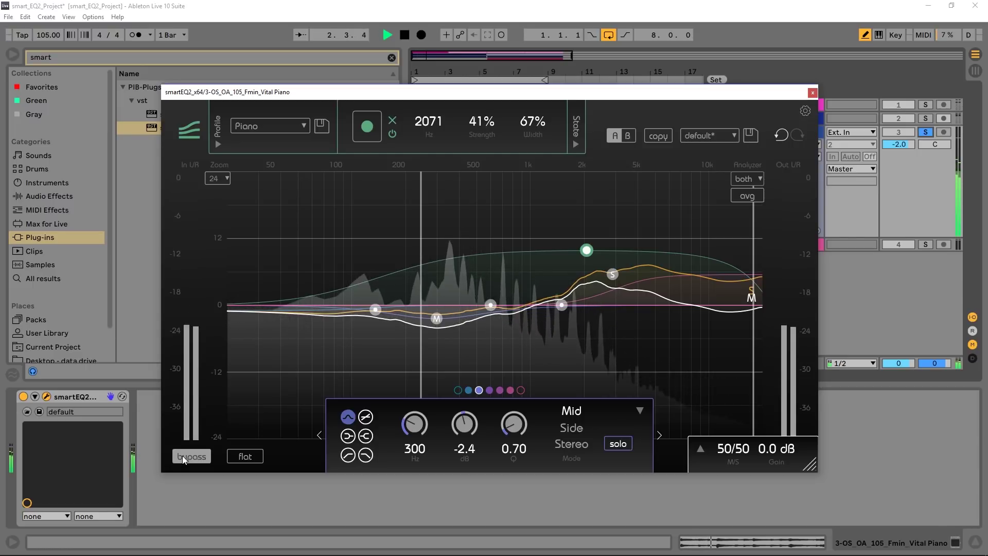
pyautogui.click(182, 456)
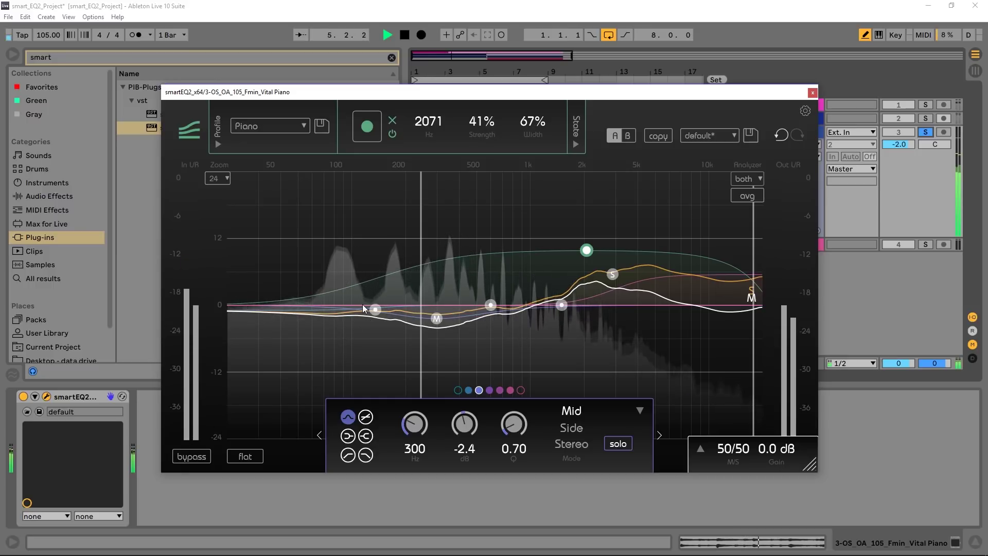
pyautogui.press('space')
# Make the low shelf a +2.1 dB boost at 107 Hz with Q 0.46, comparing against bypass.
pyautogui.moveTo(375, 304)
pyautogui.mouseDown()
pyautogui.moveTo(339, 295)
pyautogui.moveTo(358, 296)
pyautogui.mouseUp()
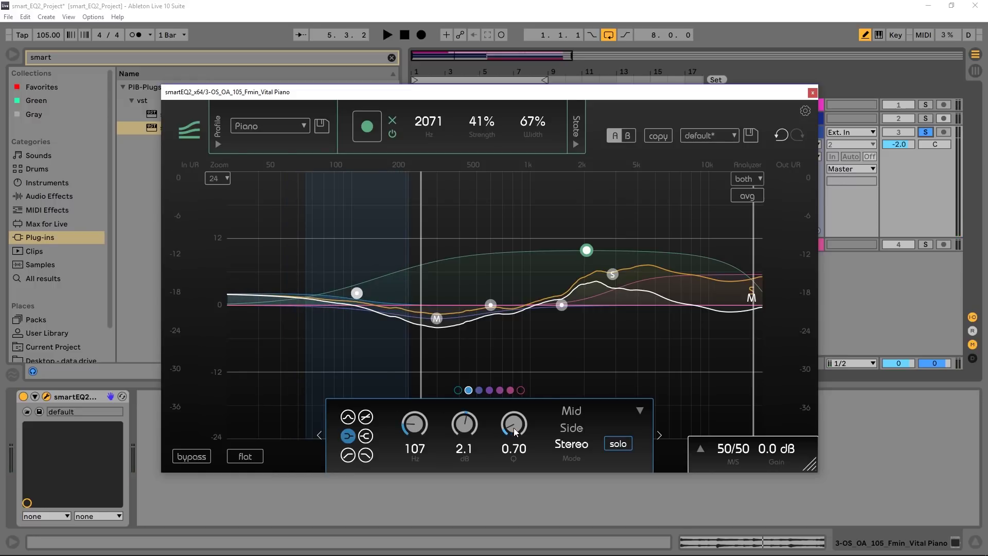
pyautogui.moveTo(514, 430)
pyautogui.mouseDown()
pyautogui.moveTo(515, 414)
pyautogui.moveTo(510, 429)
pyautogui.mouseUp()
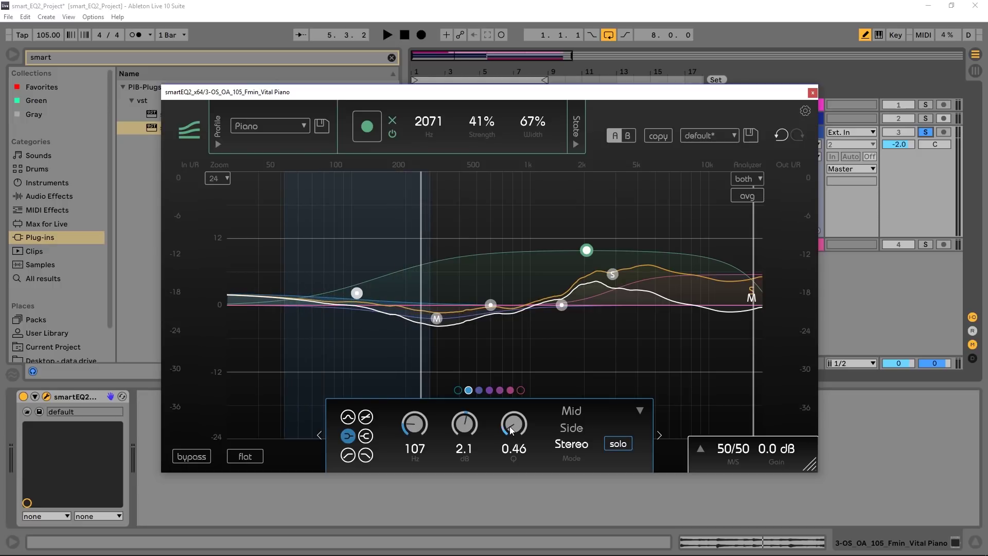
pyautogui.press('space')
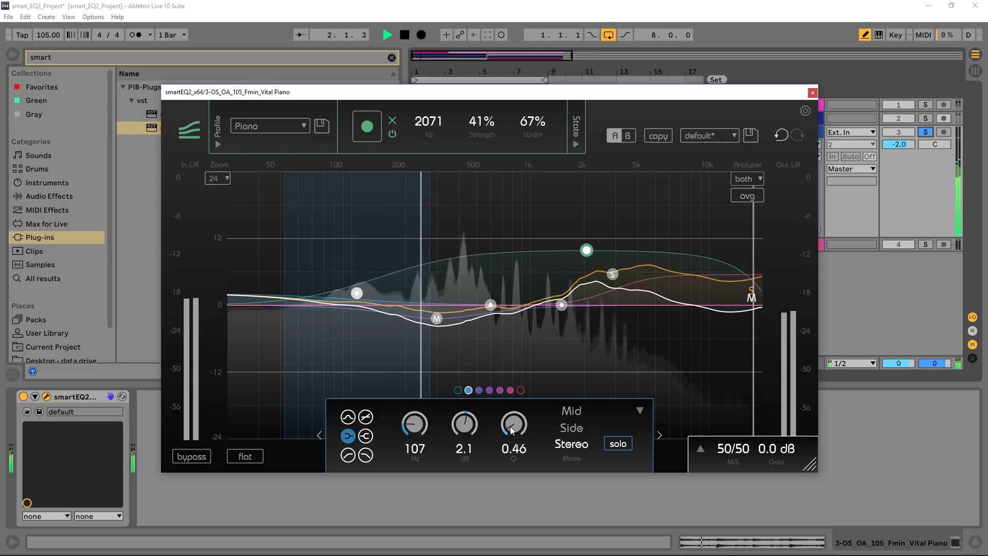
pyautogui.click(197, 455)
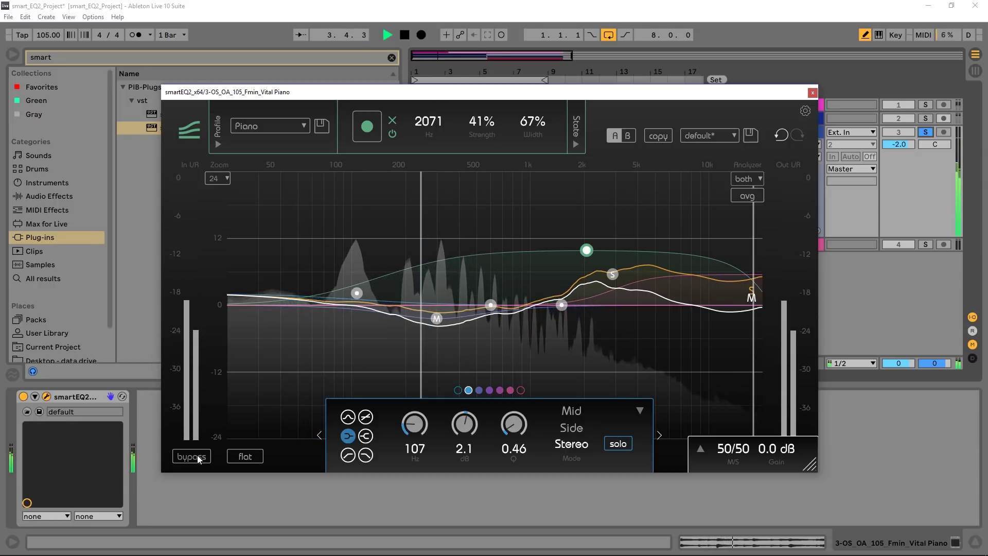
pyautogui.click(197, 455)
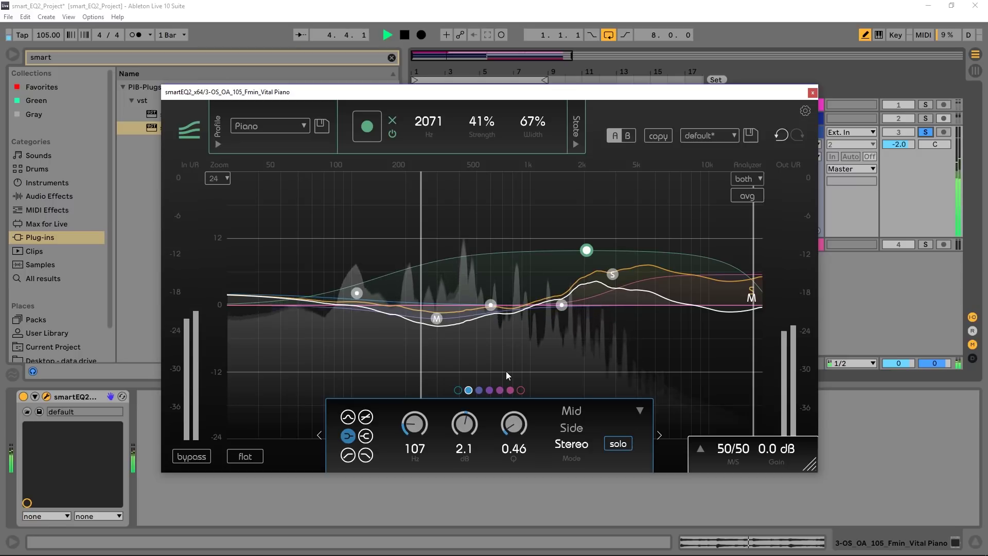
pyautogui.press('space')
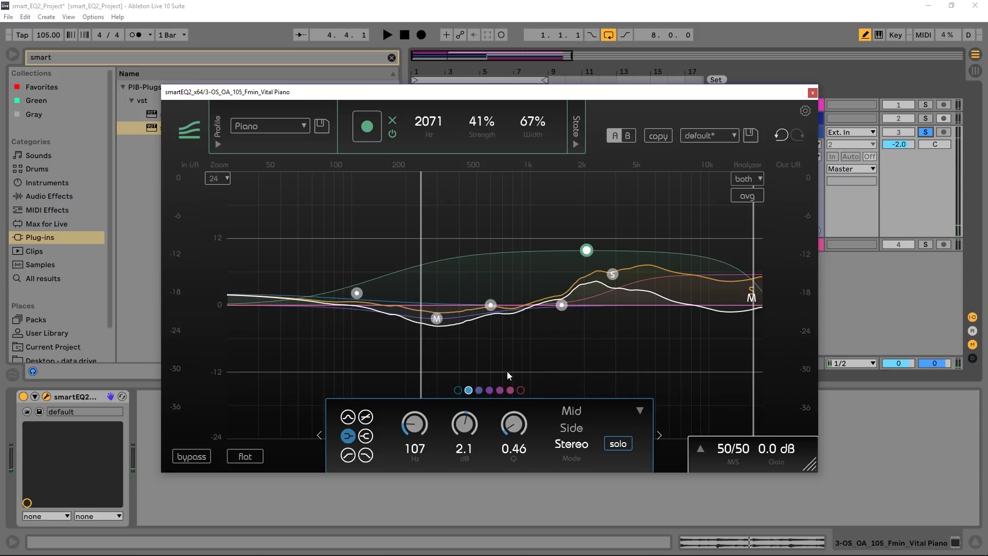
# Reset the M/S balance to 50/50, then collapse the band and mid/side panels.
pyautogui.click(701, 449)
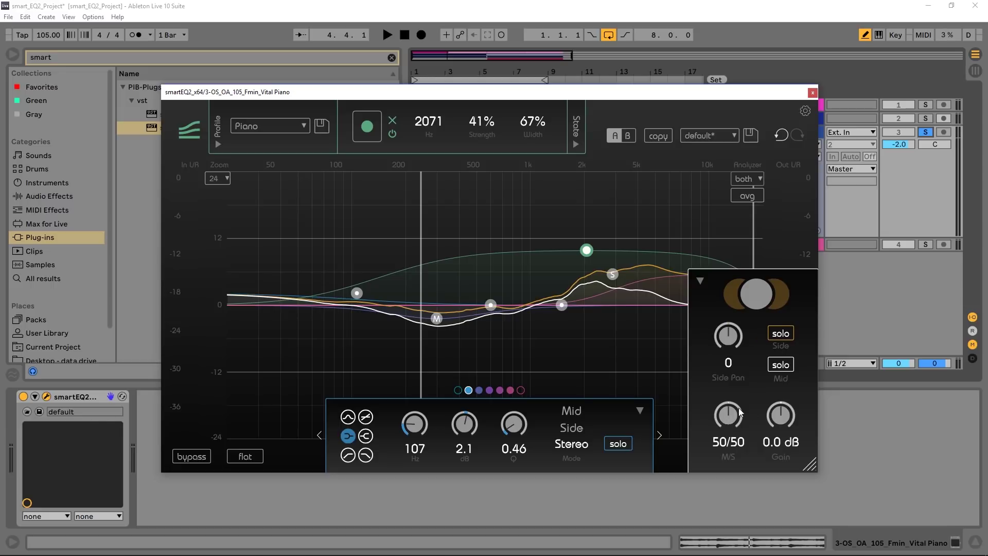
pyautogui.moveTo(733, 421)
pyautogui.mouseDown()
pyautogui.moveTo(736, 397)
pyautogui.moveTo(719, 432)
pyautogui.mouseUp()
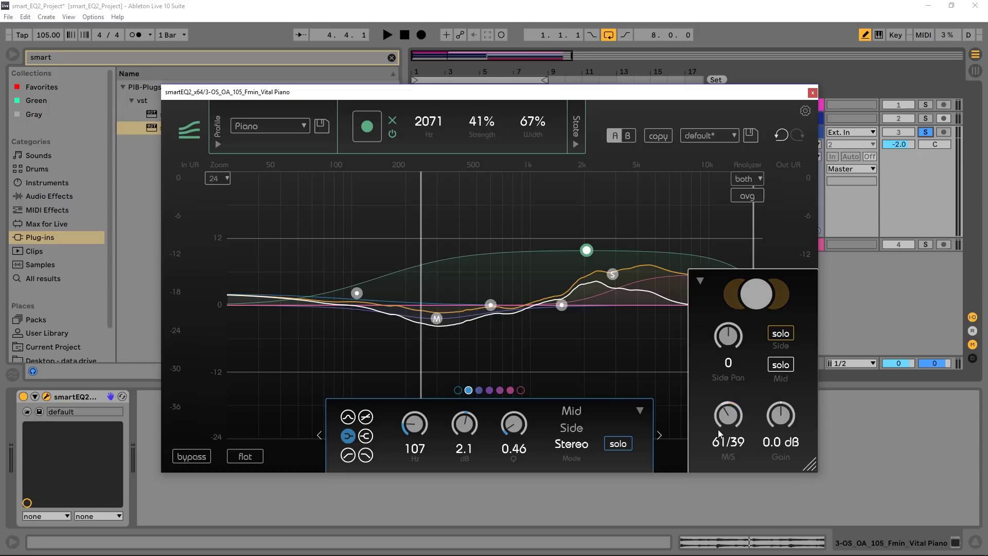
pyautogui.doubleClick(733, 421)
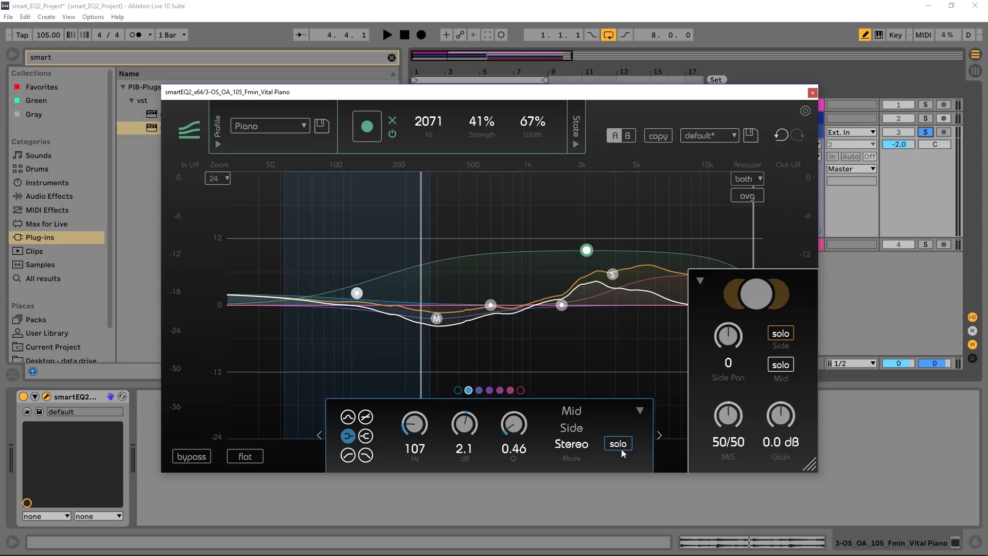
pyautogui.click(638, 412)
pyautogui.click(699, 280)
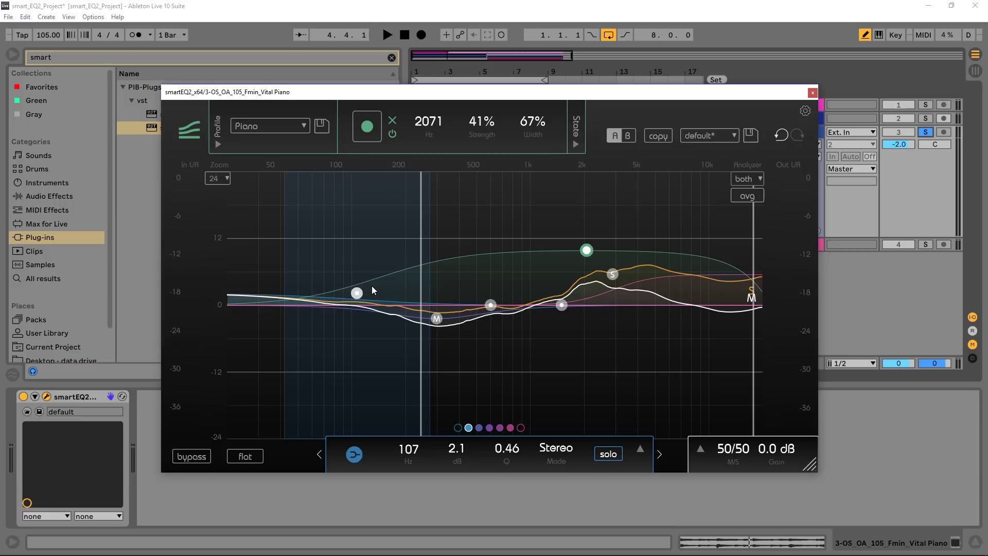
# Collapse smart:EQ 2's Profile section, unsolo piano track 3, and play the full mix.
pyautogui.click(218, 146)
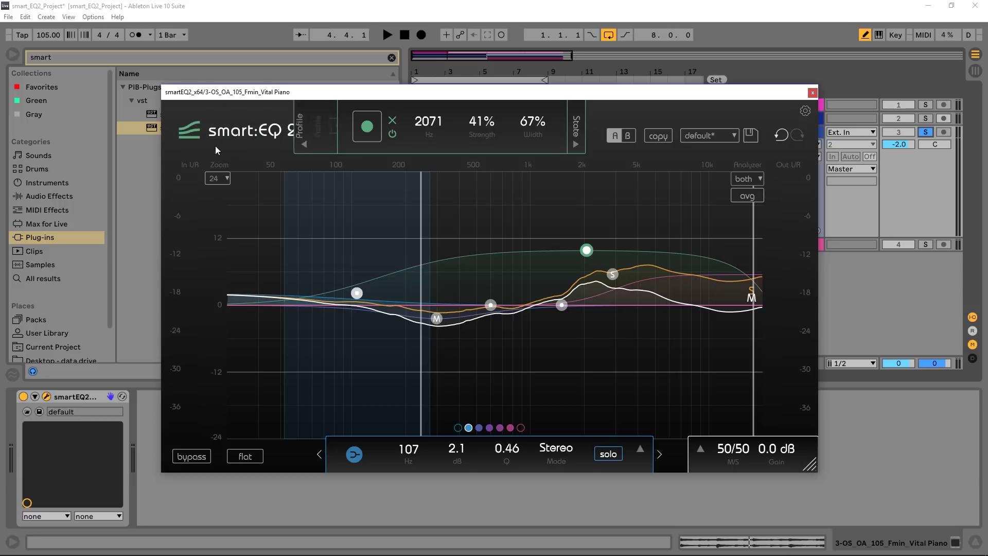
pyautogui.click(921, 132)
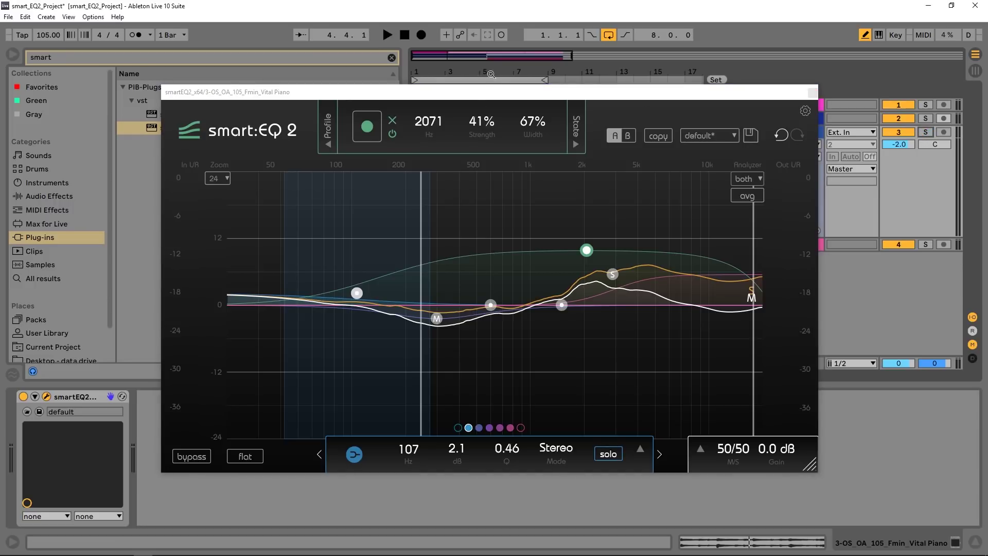
pyautogui.press('space')
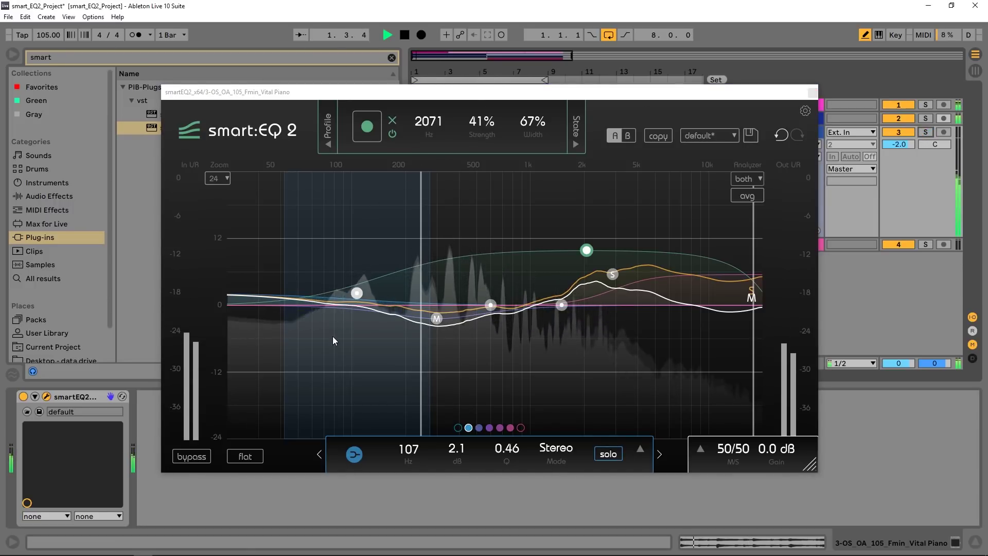
# Compare the EQ bypassed and active in the mix, leave it active, and stop playback.
pyautogui.click(192, 457)
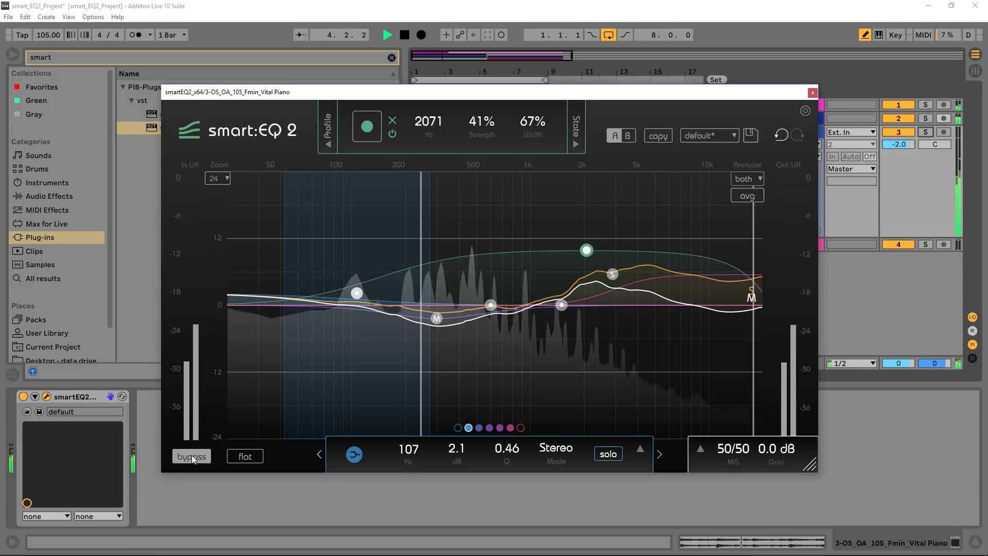
pyautogui.click(191, 456)
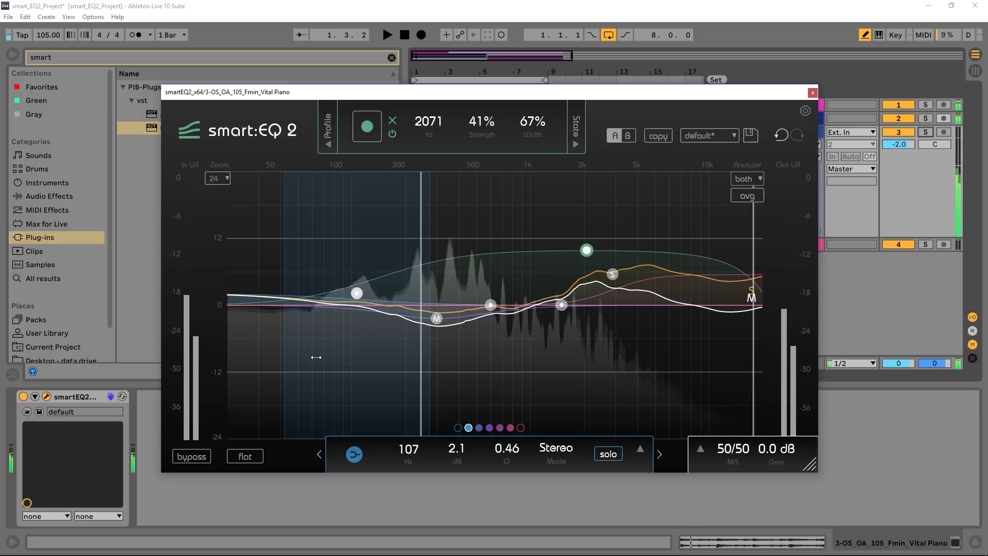
pyautogui.press('space')
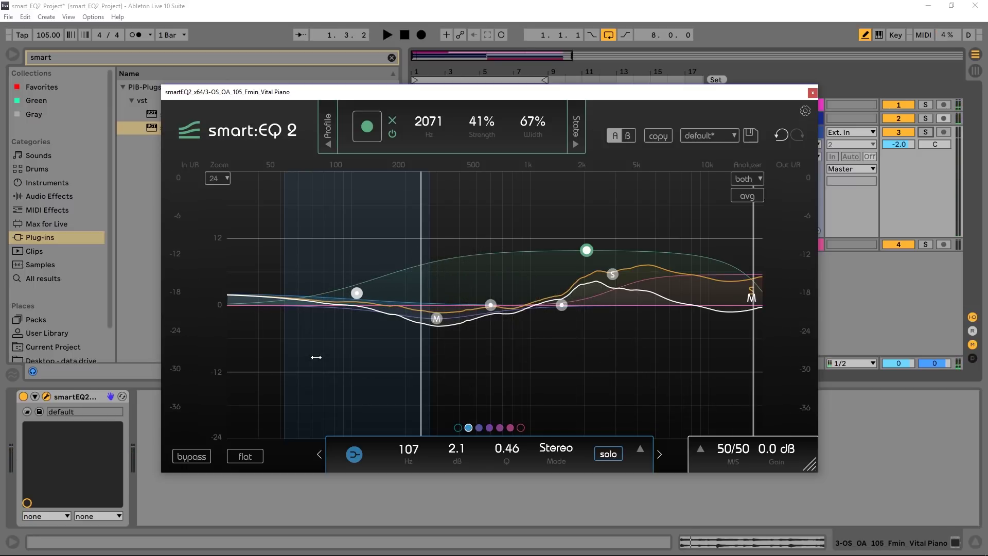